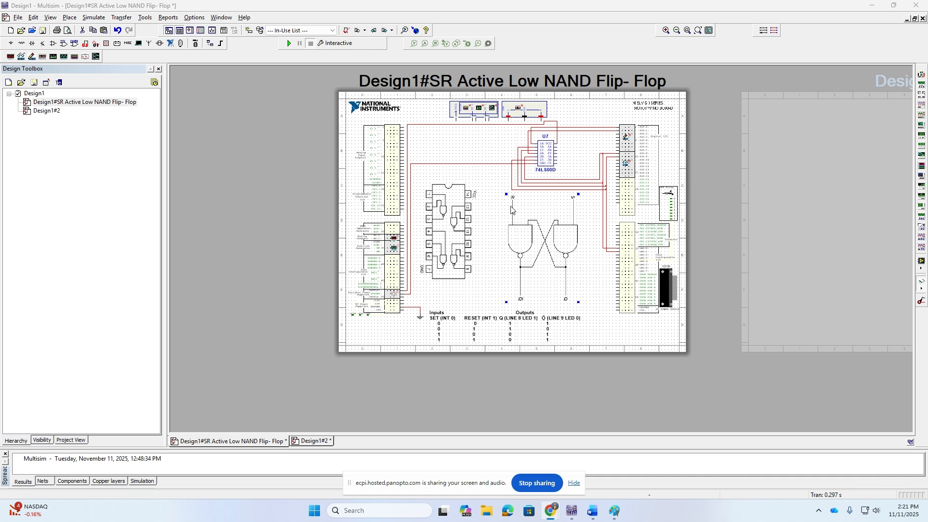
pyautogui.click(19, 20)
pyautogui.moveTo(27, 23)
pyautogui.click(21, 29)
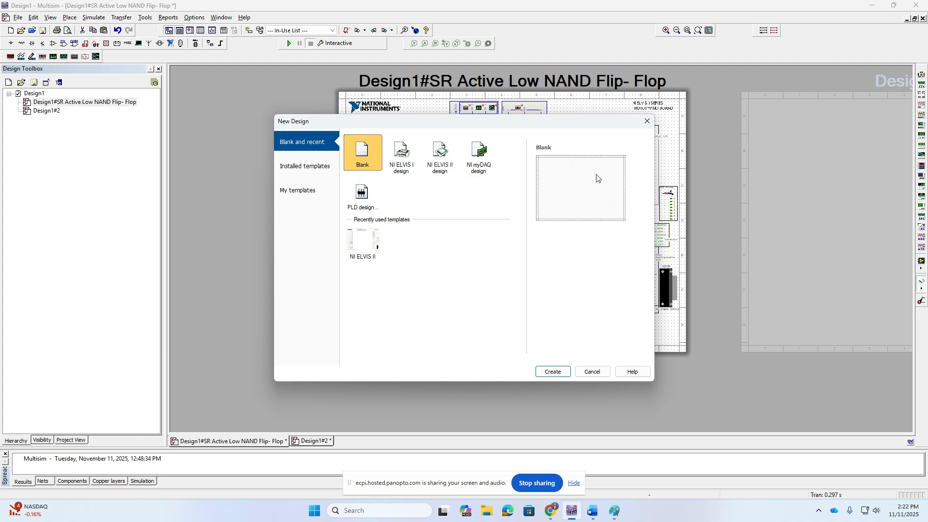
pyautogui.click(441, 152)
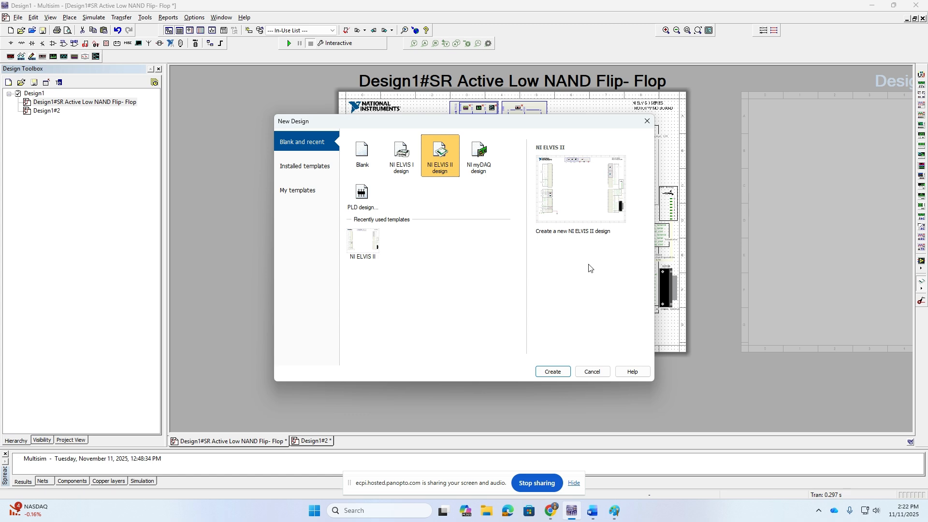
pyautogui.click(593, 371)
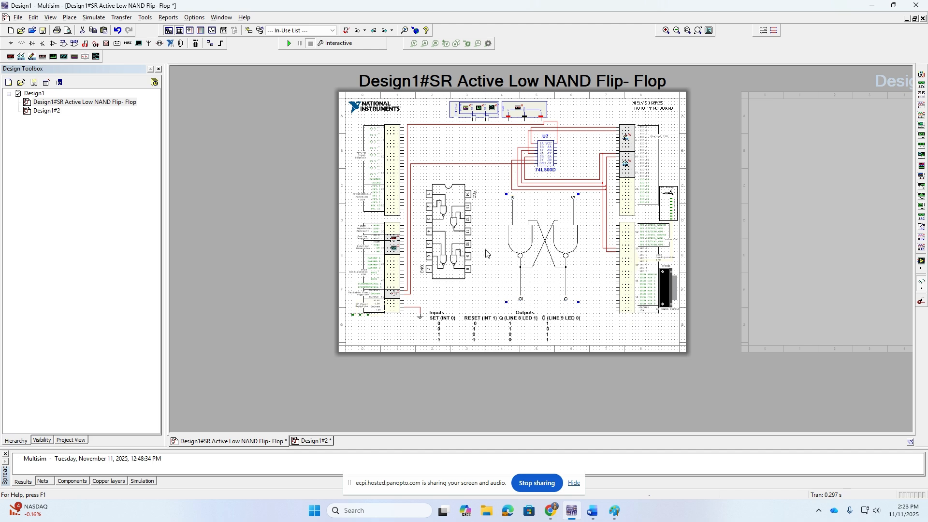
# Step: Examine the wiring between the 74LS00D chip U7 and the digital I/O lines on the prototyping board
pyautogui.scroll(1, 486, 251)
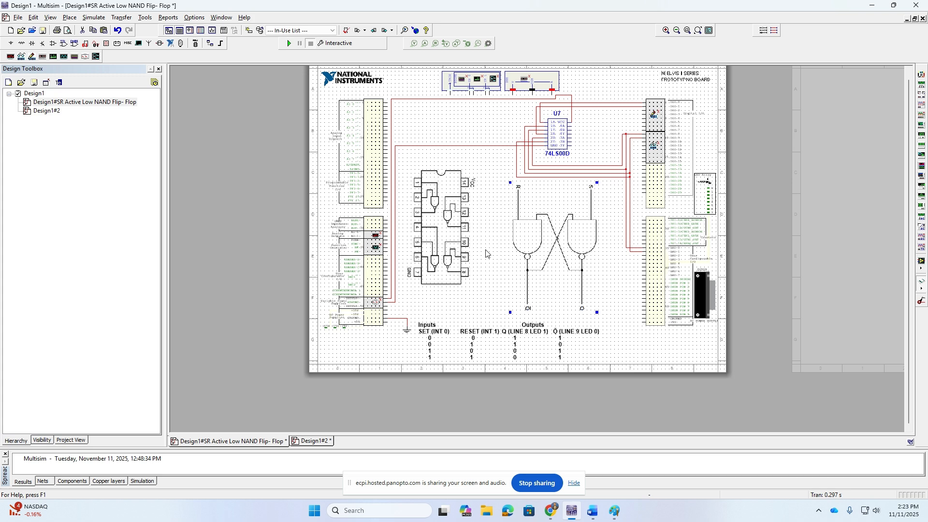
pyautogui.scroll(1, 486, 252)
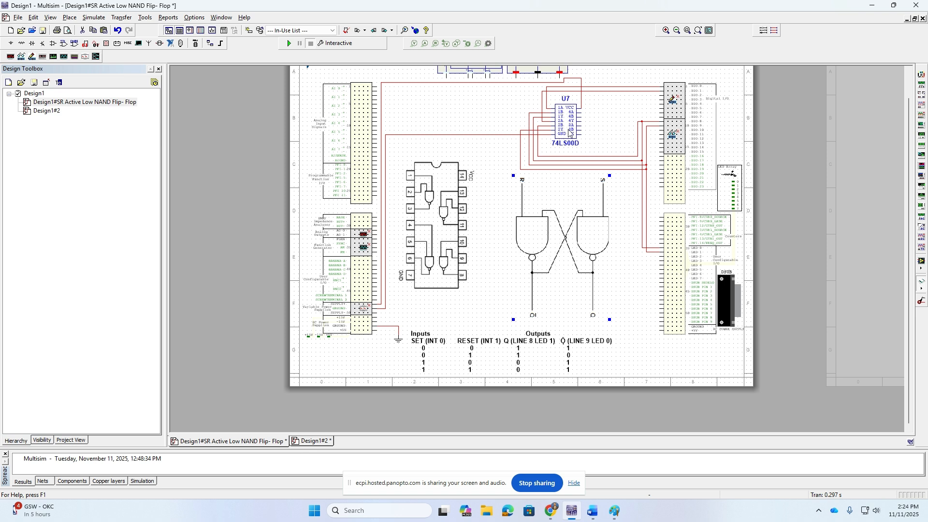
pyautogui.scroll(2, 911, 176)
pyautogui.scroll(1, 912, 176)
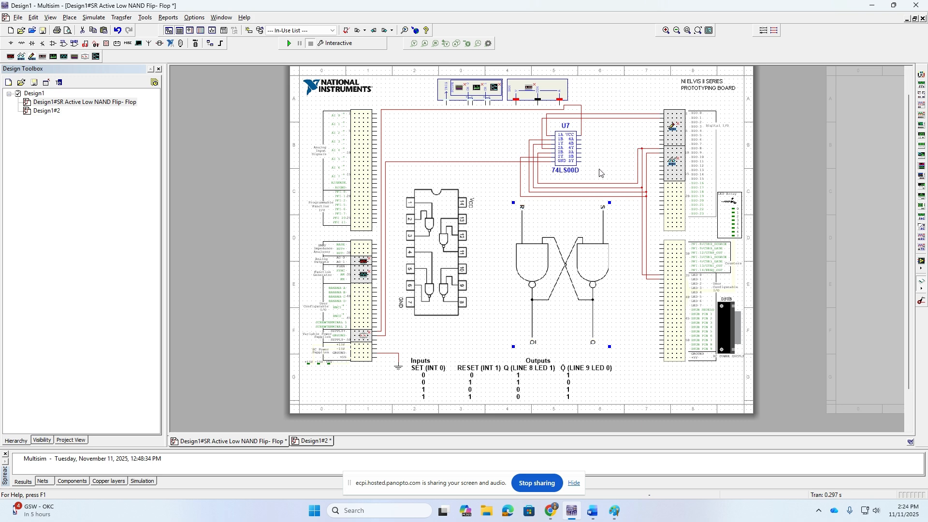
pyautogui.scroll(3, 600, 172)
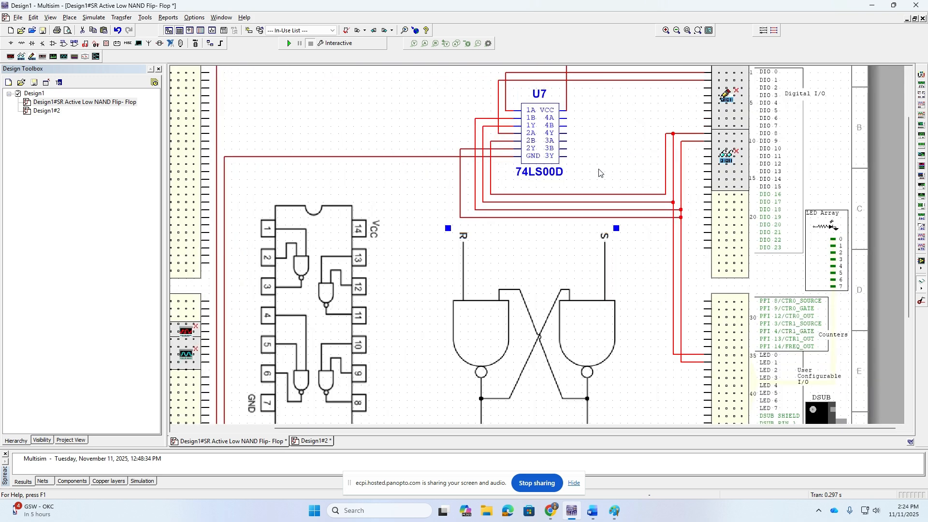
pyautogui.scroll(1, 599, 173)
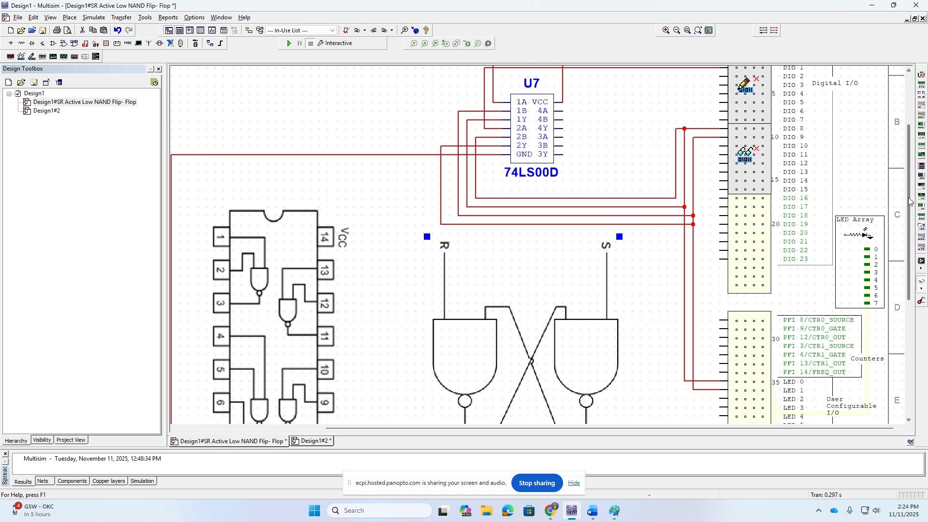
pyautogui.moveTo(911, 201); pyautogui.dragTo(908, 158)
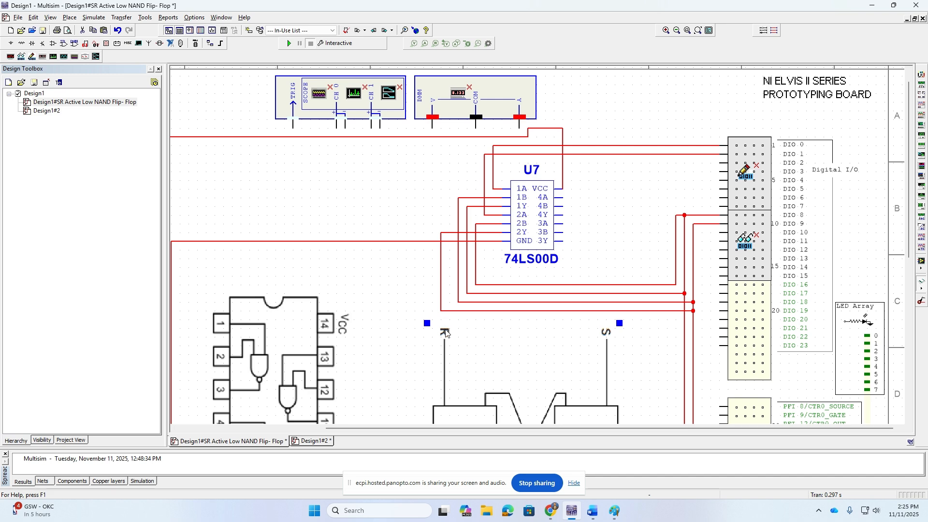
# Step: Compare the U7 wiring with the NAND latch diagram, the LED connections and the SET/RESET truth table
pyautogui.moveTo(909, 191); pyautogui.dragTo(909, 252)
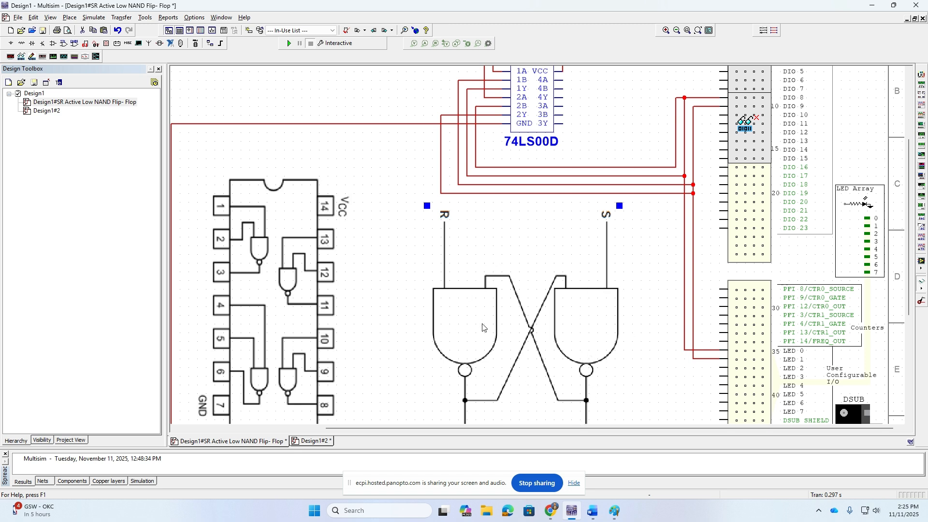
pyautogui.moveTo(909, 228); pyautogui.dragTo(909, 177)
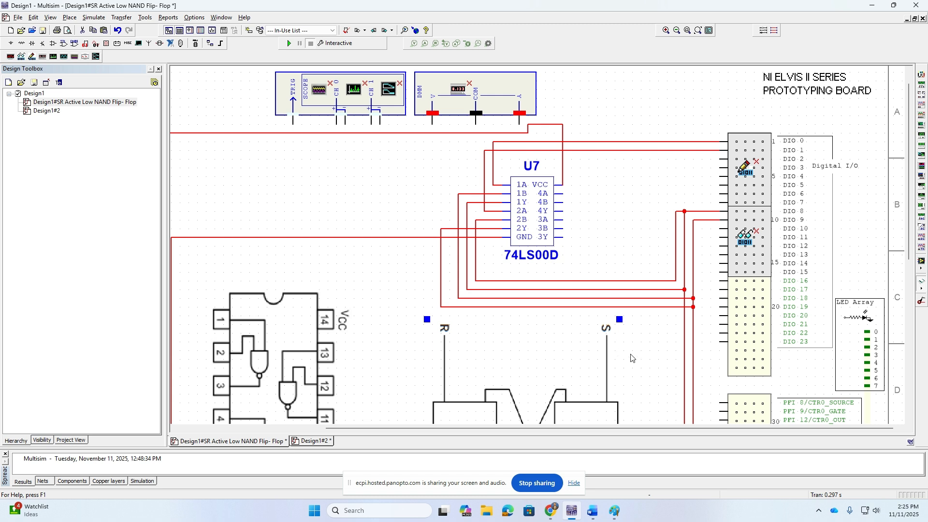
pyautogui.moveTo(910, 194); pyautogui.dragTo(909, 258)
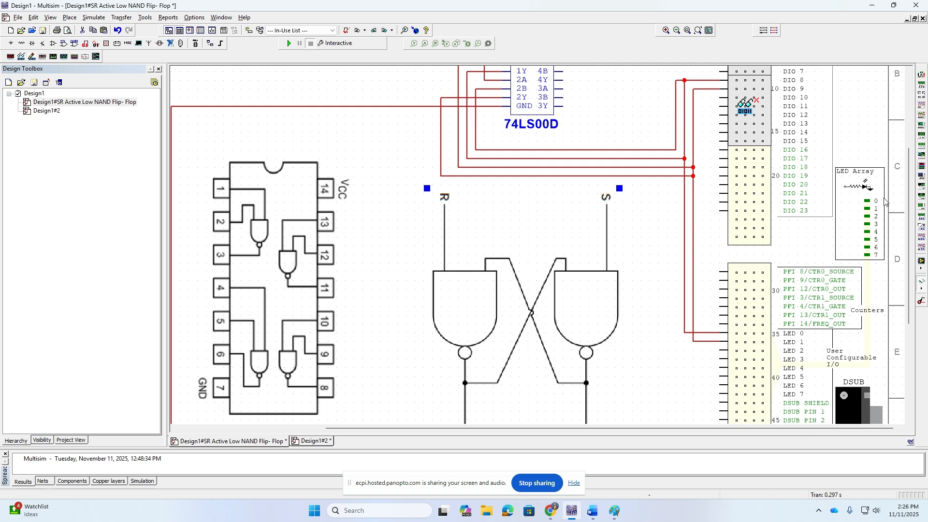
pyautogui.scroll(5, 909, 230)
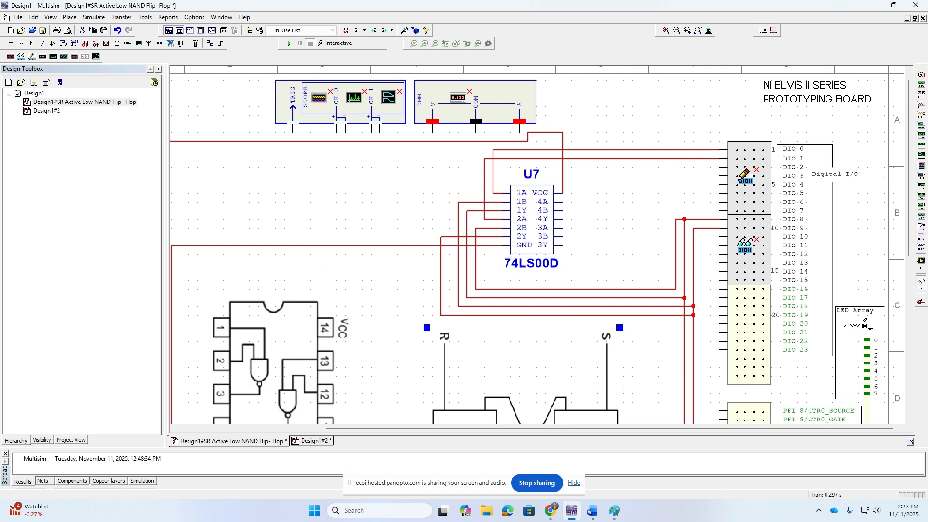
pyautogui.scroll(-5, 595, 338)
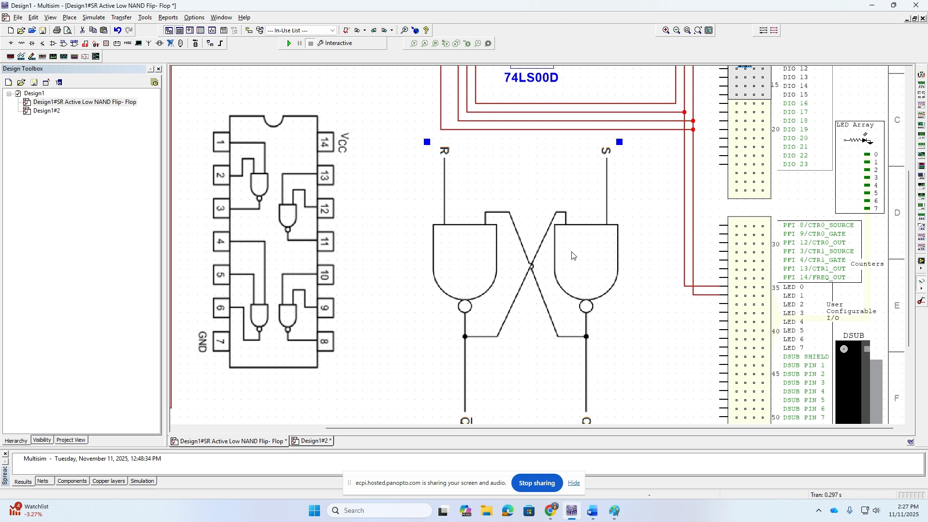
pyautogui.moveTo(911, 269); pyautogui.dragTo(910, 300)
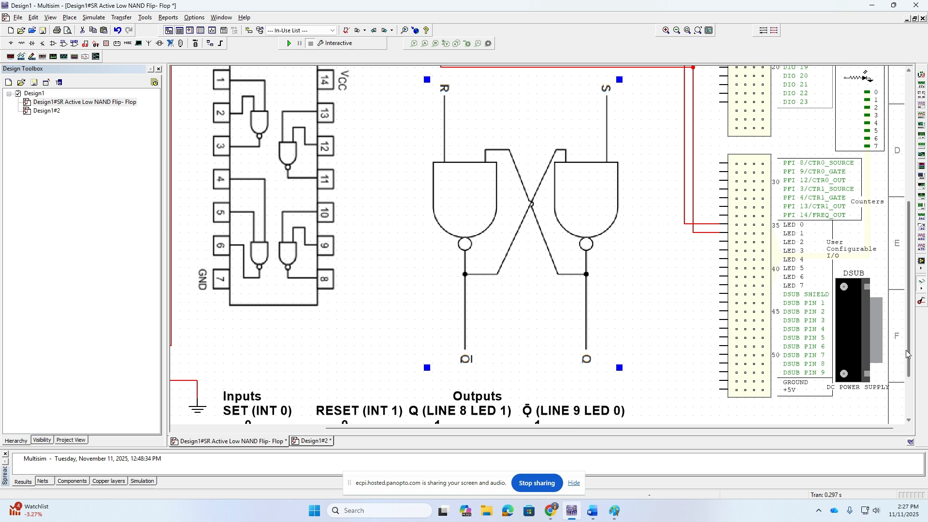
pyautogui.moveTo(910, 358); pyautogui.dragTo(911, 267)
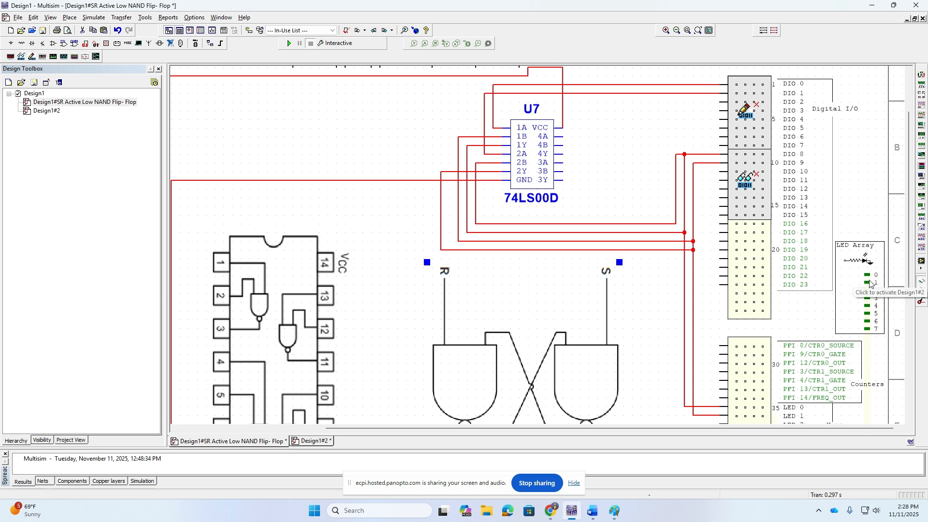
pyautogui.moveTo(907, 266); pyautogui.dragTo(910, 388)
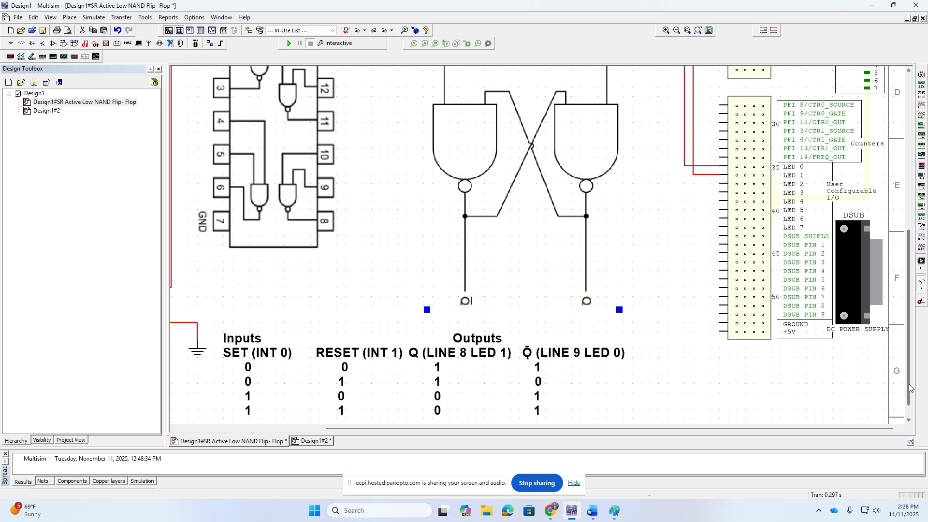
pyautogui.moveTo(910, 388); pyautogui.dragTo(912, 401)
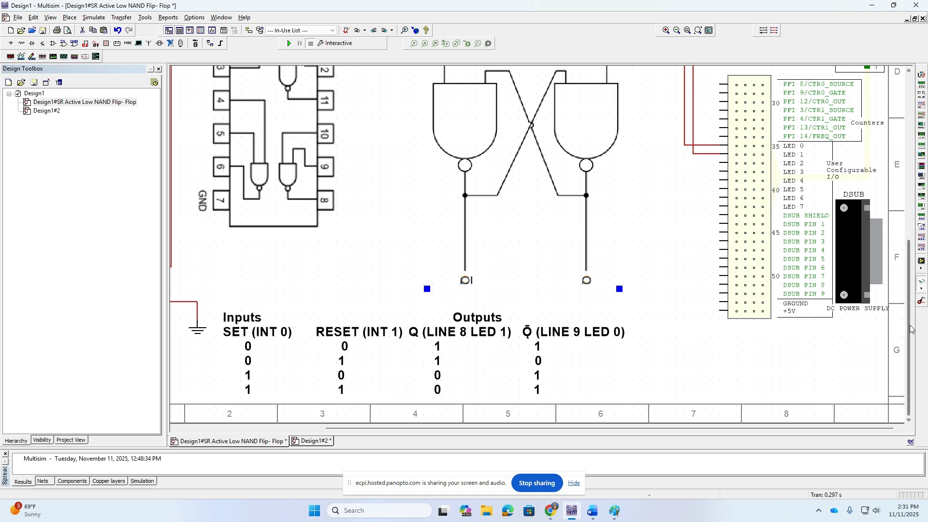
# Step: Review the digital writer and reader on the DIO lines and the list of available NI ELVISmx instruments
pyautogui.moveTo(909, 329); pyautogui.dragTo(918, 186)
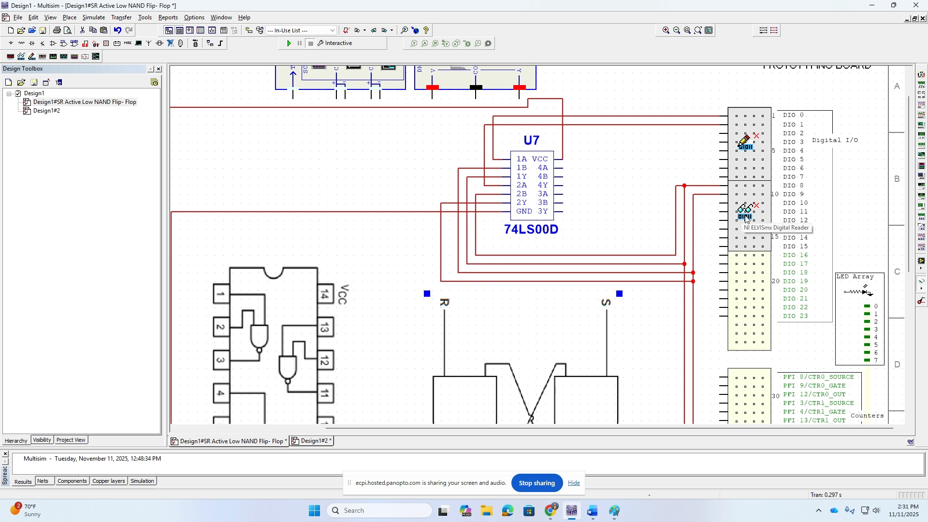
pyautogui.click(922, 291)
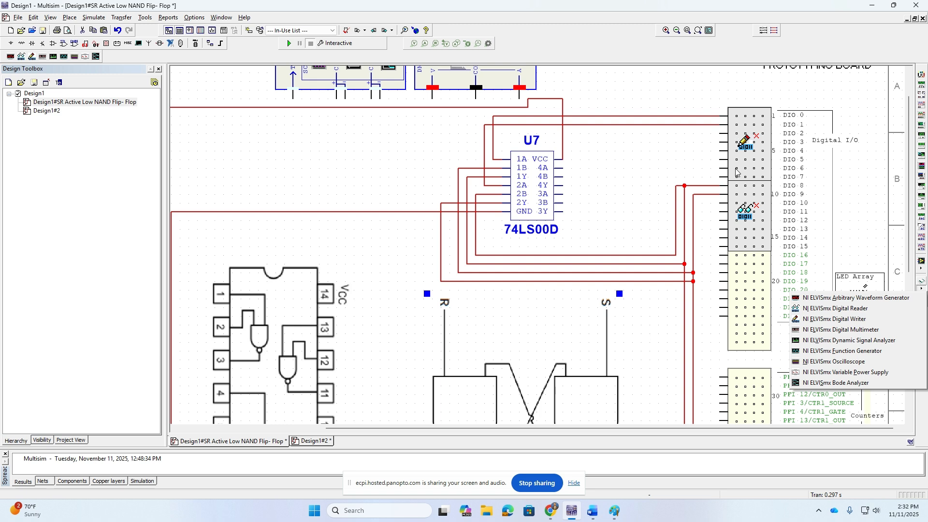
pyautogui.click(882, 211)
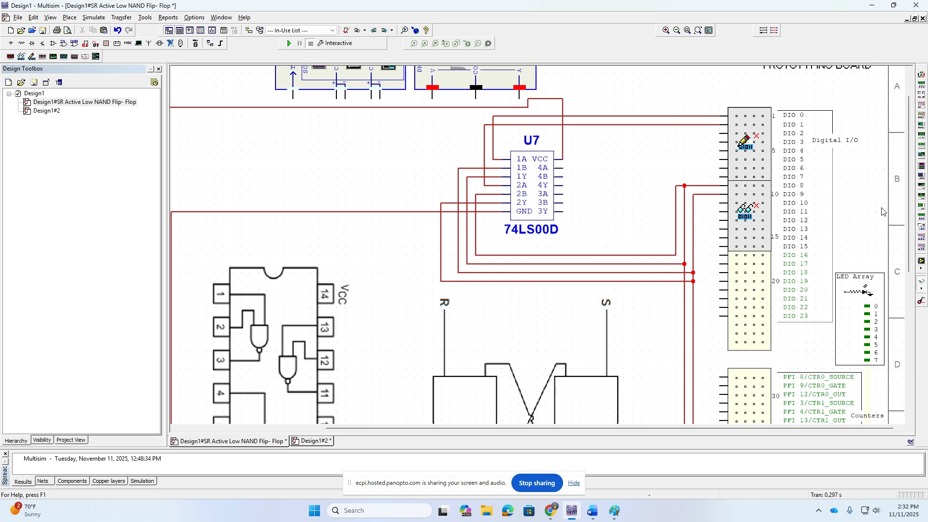
# Step: Open the Digital Writer on the DIO 0-7 lines and set lines 0 and 1 of the manual pattern low
pyautogui.doubleClick(745, 146)
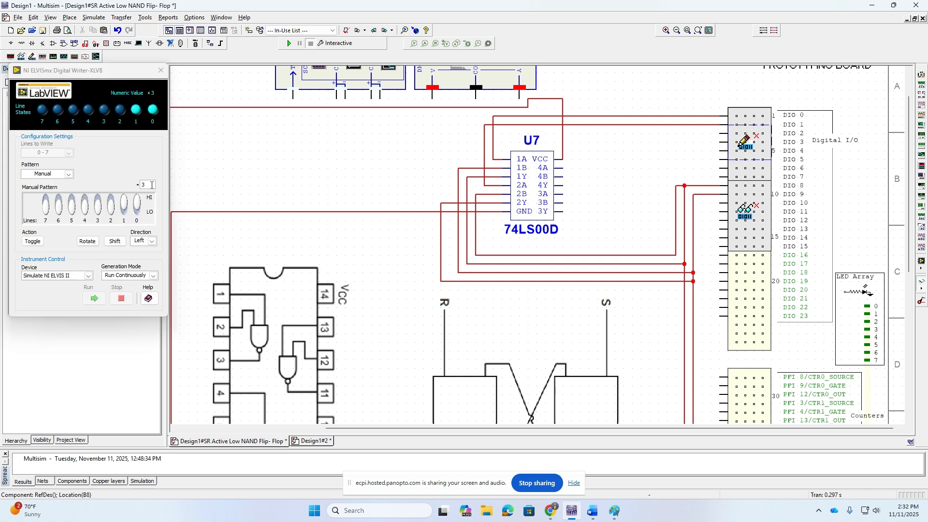
pyautogui.click(137, 208)
pyautogui.click(125, 208)
pyautogui.moveTo(119, 76); pyautogui.dragTo(119, 44)
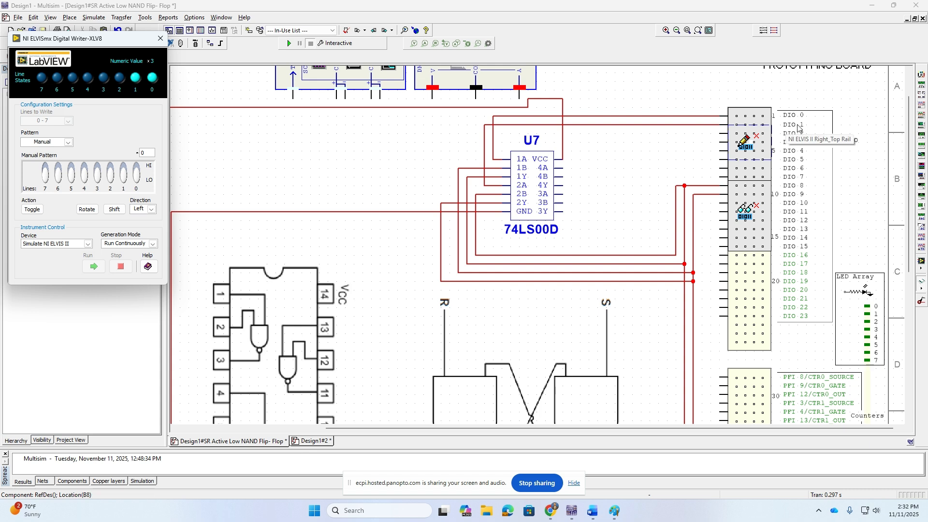
# Step: Open the Digital Reader on the DIO 8-15 lines and arrange it side by side with the Digital Writer
pyautogui.doubleClick(745, 221)
pyautogui.doubleClick(745, 221)
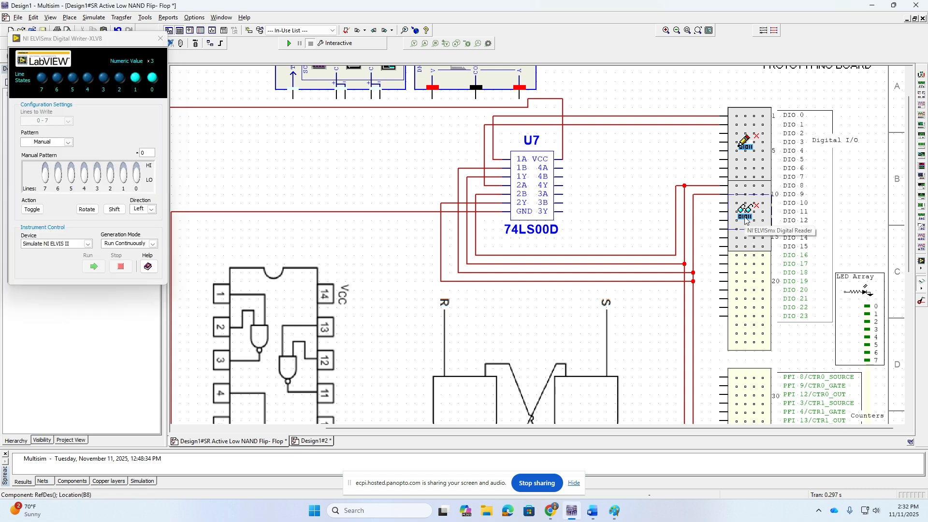
pyautogui.hscroll(-3, 357, 212)
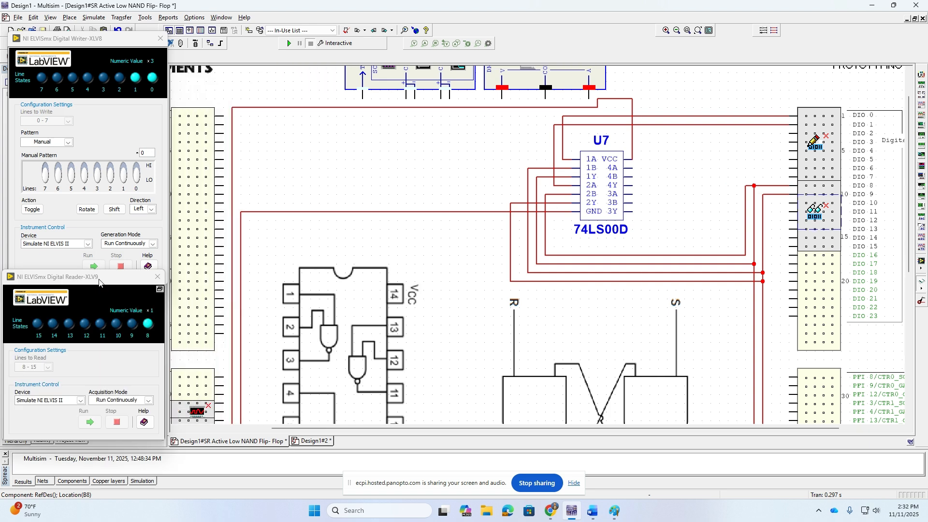
pyautogui.click(356, 213)
pyautogui.moveTo(488, 428); pyautogui.dragTo(563, 427)
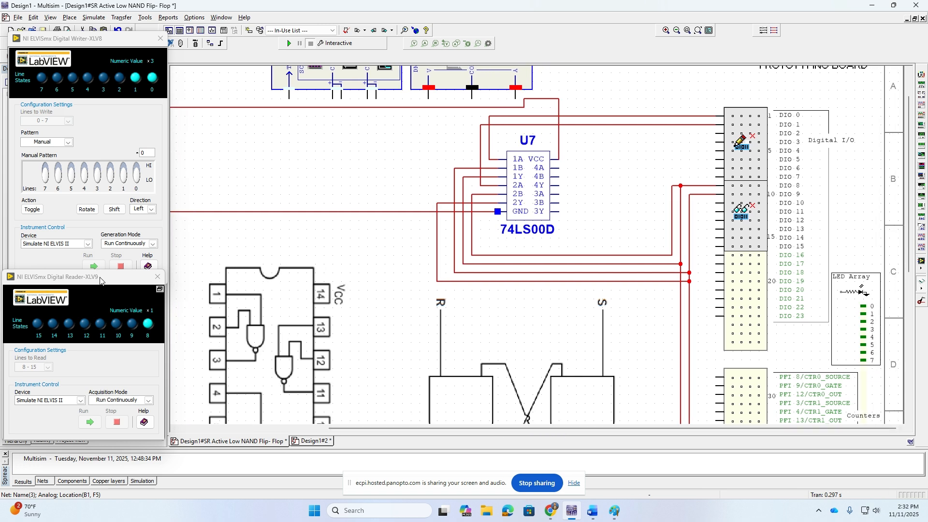
pyautogui.moveTo(117, 281); pyautogui.dragTo(318, 122)
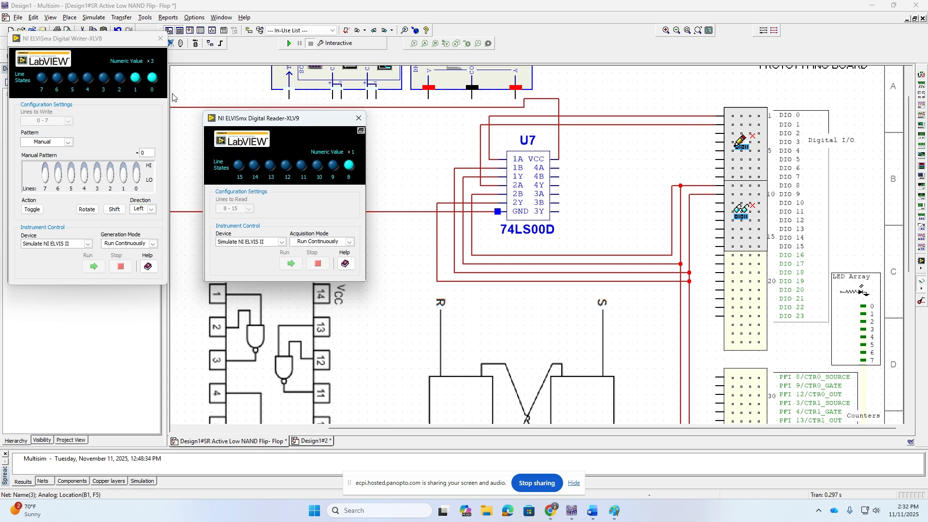
pyautogui.moveTo(125, 42); pyautogui.dragTo(142, 121)
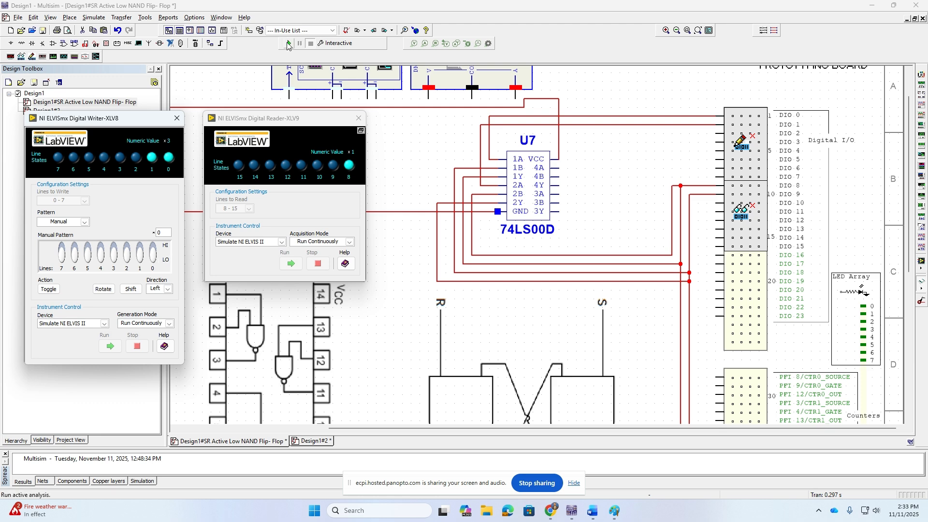
# Step: Run the simulation and compare the reader and LED outputs for inputs 0 and 0 with the truth table
pyautogui.click(289, 44)
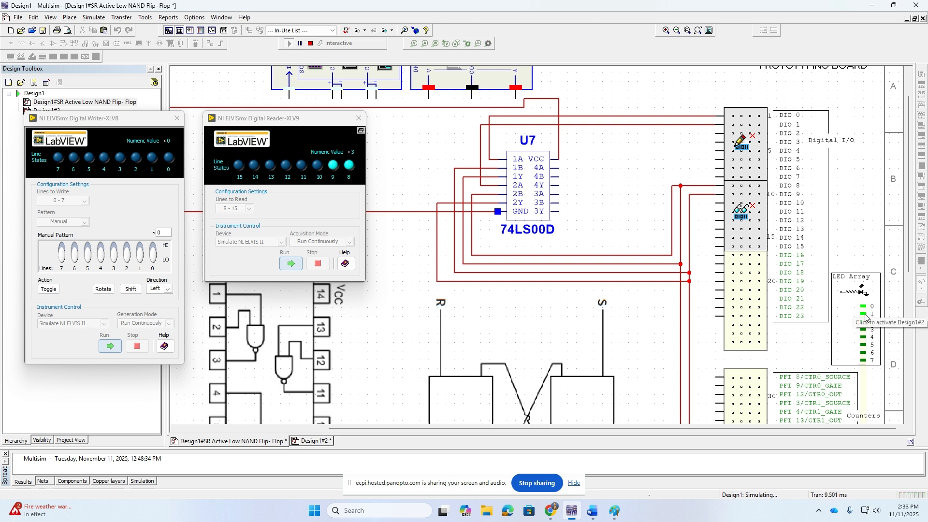
pyautogui.moveTo(909, 270); pyautogui.dragTo(913, 302)
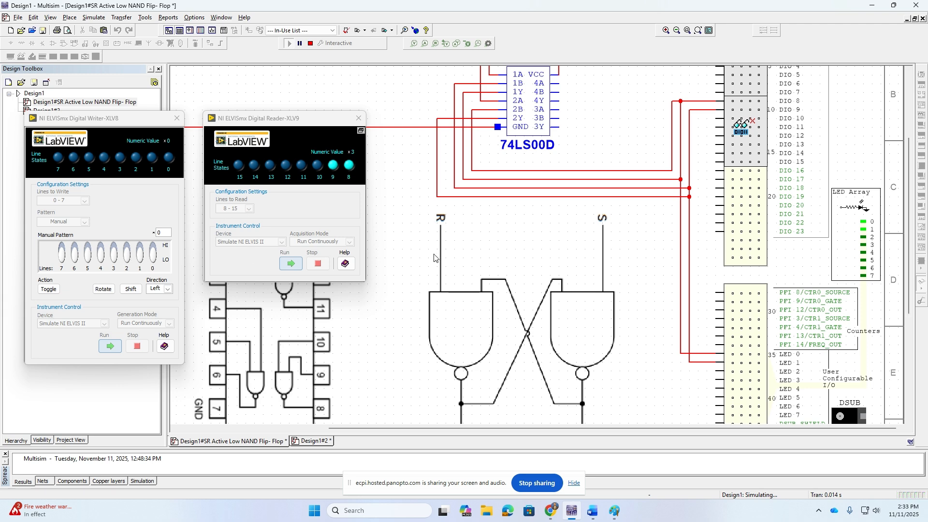
pyautogui.moveTo(909, 218); pyautogui.dragTo(910, 323)
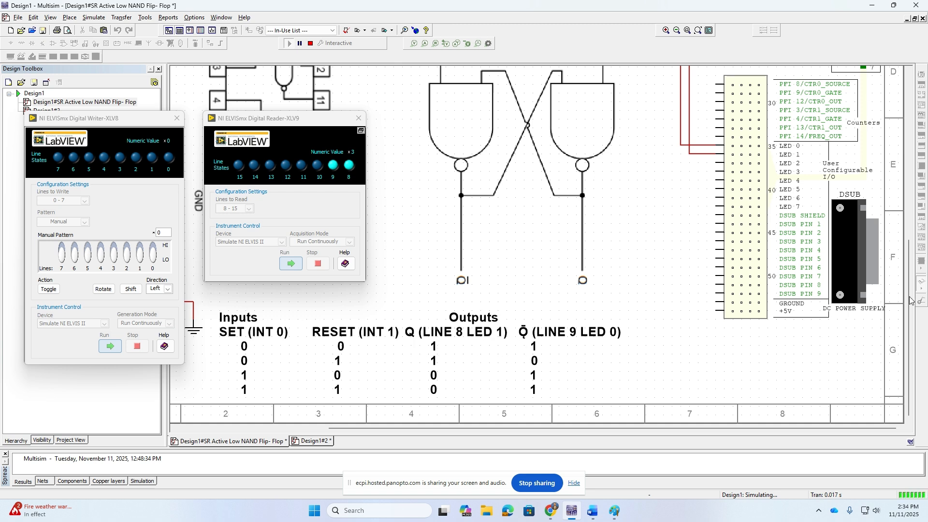
# Step: Set Digital Writer line 0 high and compare the reader and LED outputs with the truth table
pyautogui.moveTo(911, 305); pyautogui.dragTo(912, 218)
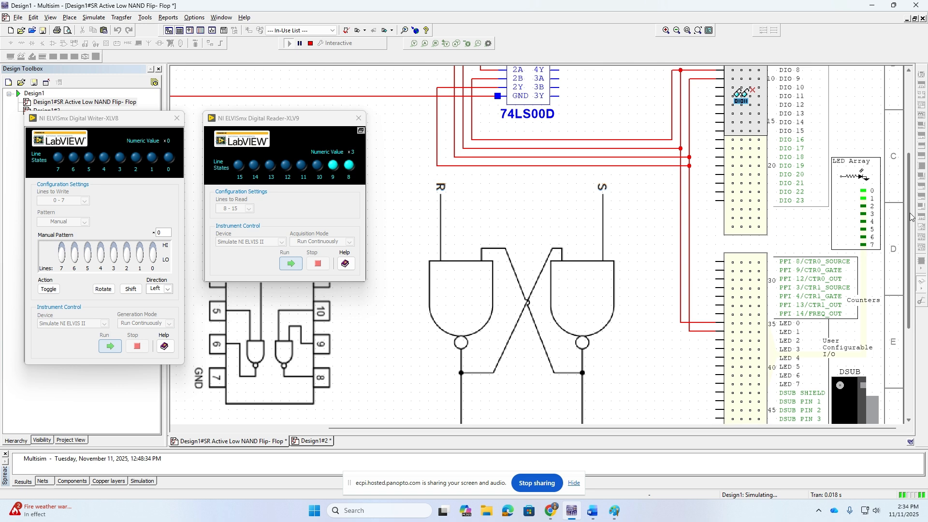
pyautogui.click(153, 255)
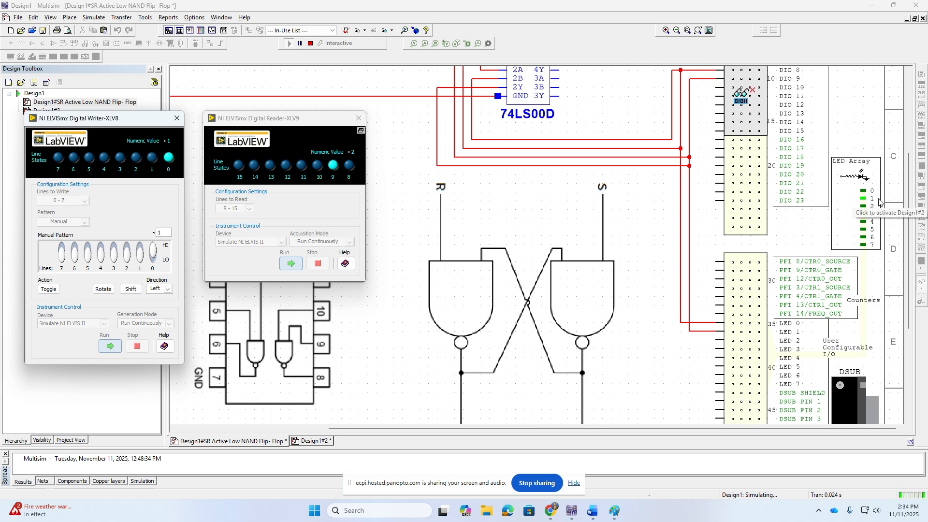
pyautogui.moveTo(909, 202); pyautogui.dragTo(912, 286)
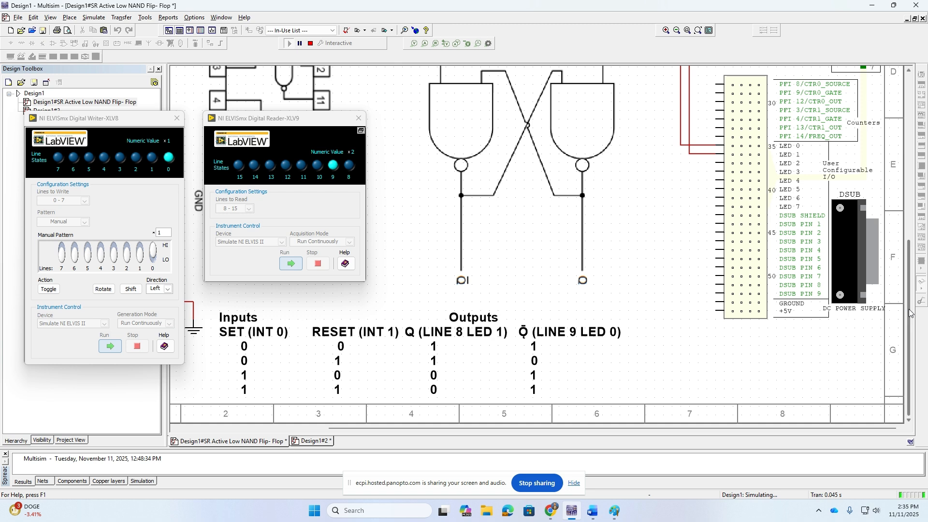
pyautogui.moveTo(909, 308); pyautogui.dragTo(909, 256)
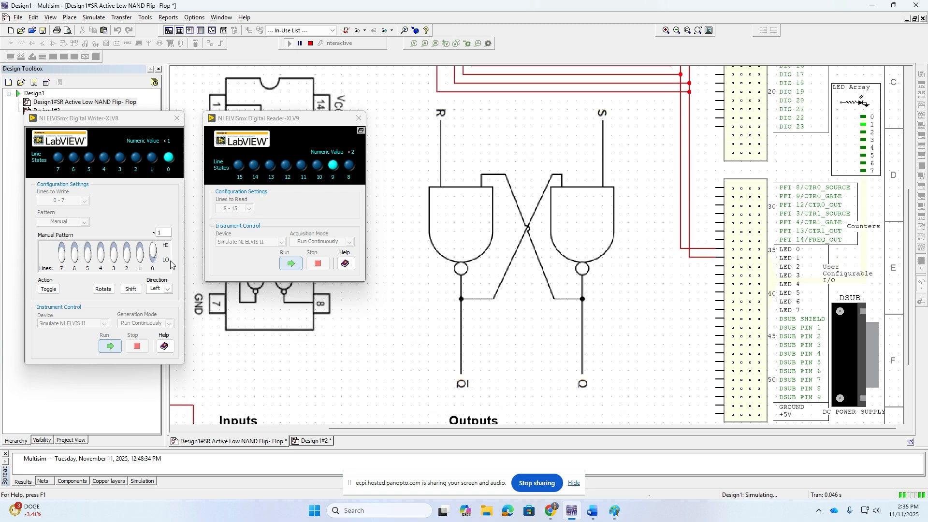
# Step: Set Digital Writer line 0 low and line 1 high, and compare the reader and LED outputs with the truth table
pyautogui.click(153, 254)
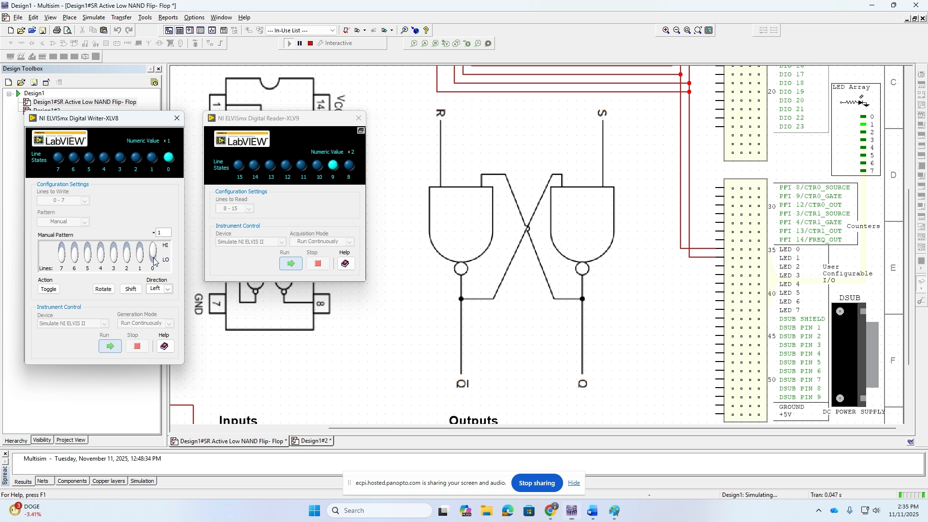
pyautogui.click(154, 254)
pyautogui.click(140, 255)
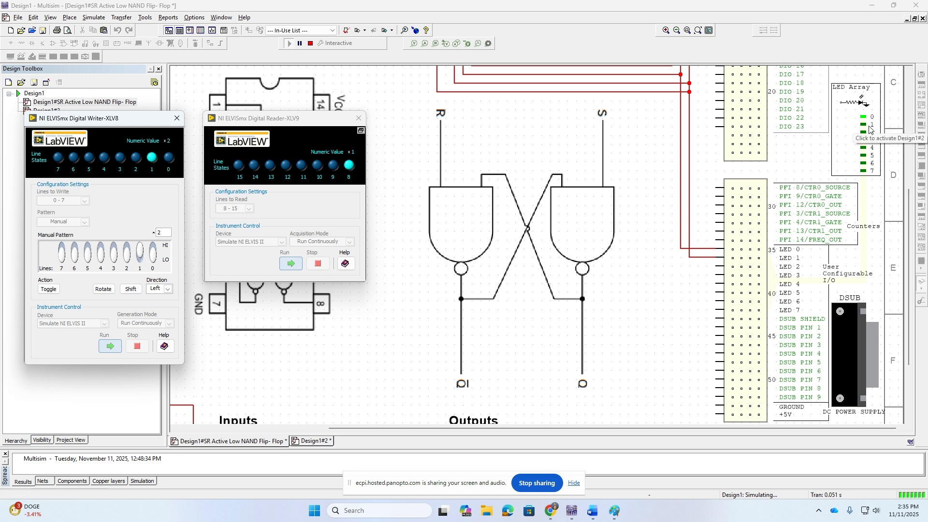
pyautogui.moveTo(910, 214); pyautogui.dragTo(912, 269)
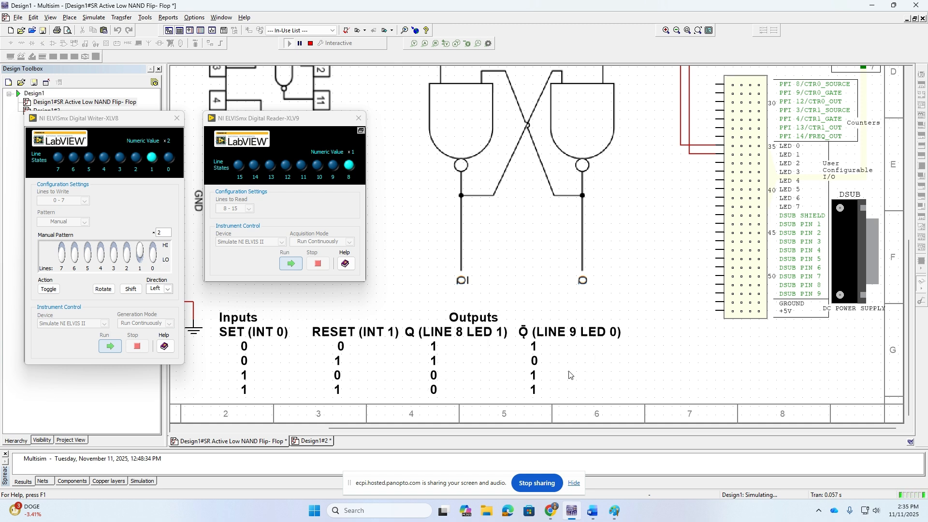
pyautogui.moveTo(909, 311); pyautogui.dragTo(914, 280)
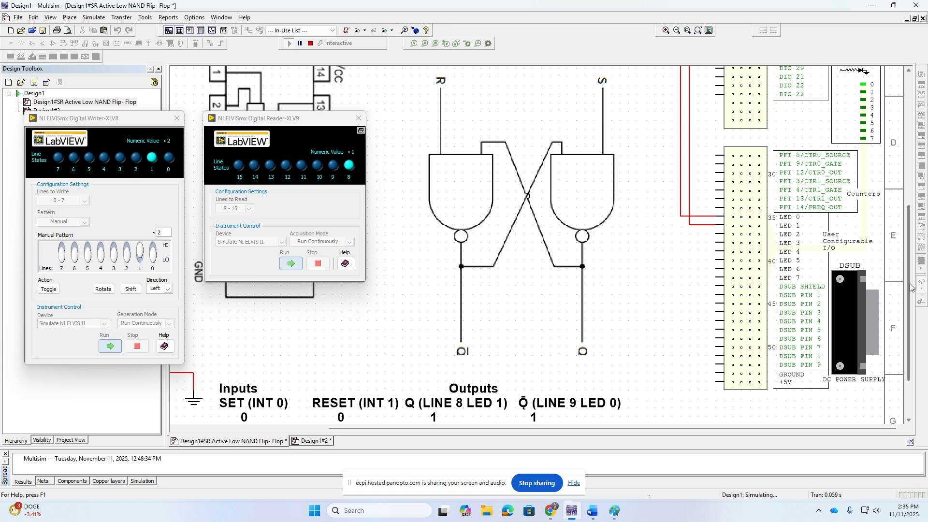
pyautogui.moveTo(911, 287); pyautogui.dragTo(907, 310)
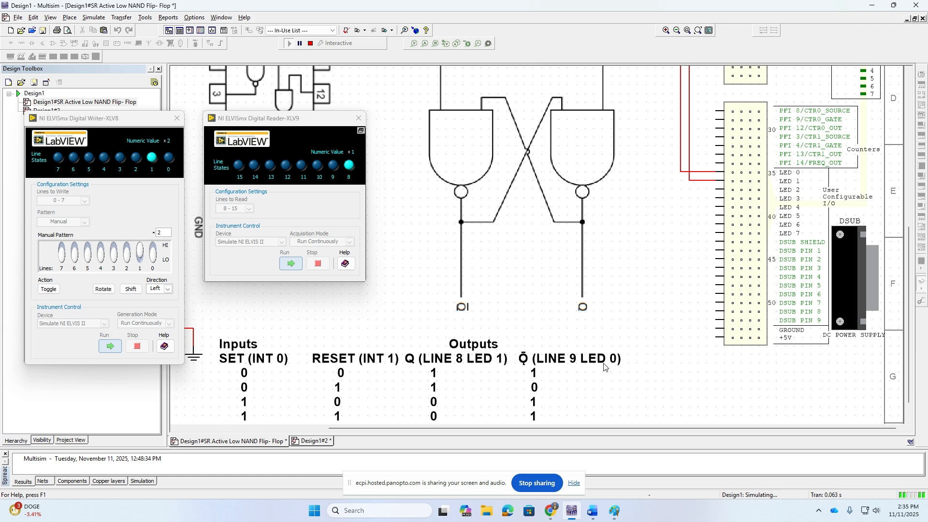
pyautogui.moveTo(909, 327); pyautogui.dragTo(911, 282)
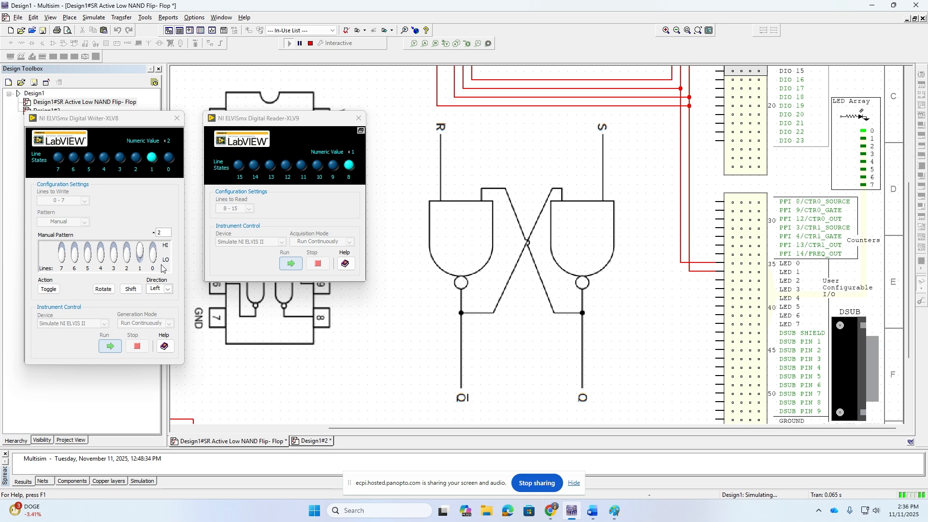
pyautogui.moveTo(910, 263); pyautogui.dragTo(910, 320)
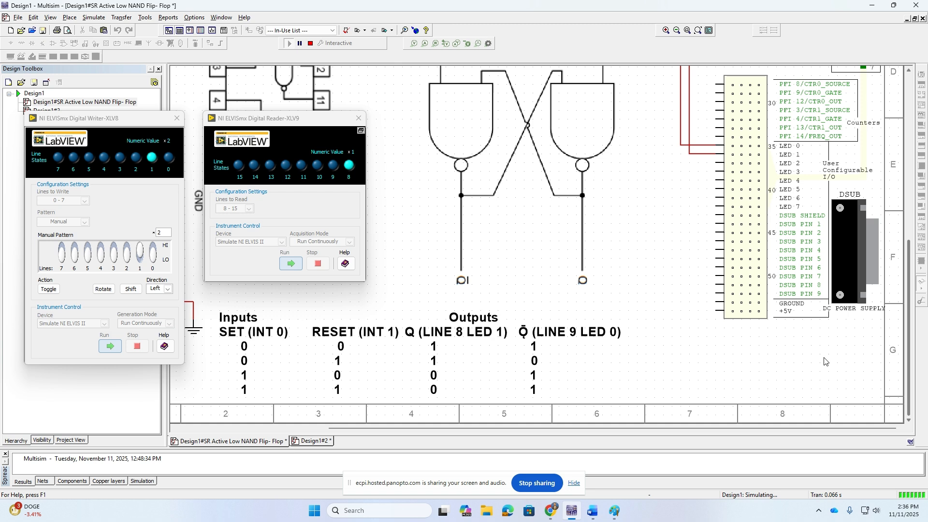
# Step: Set Digital Writer line 0 high with line 1 kept high, and check the reader and LED array outputs against the truth table
pyautogui.click(153, 252)
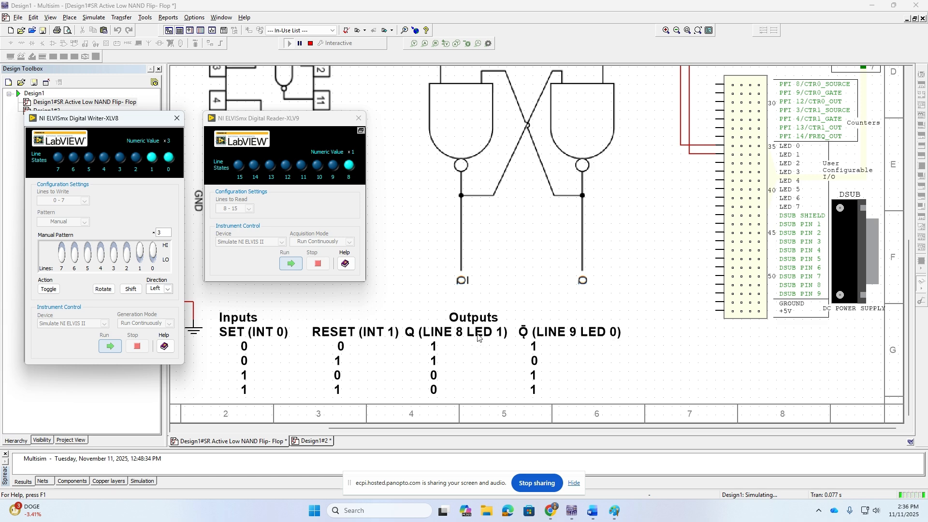
pyautogui.moveTo(909, 315); pyautogui.dragTo(909, 245)
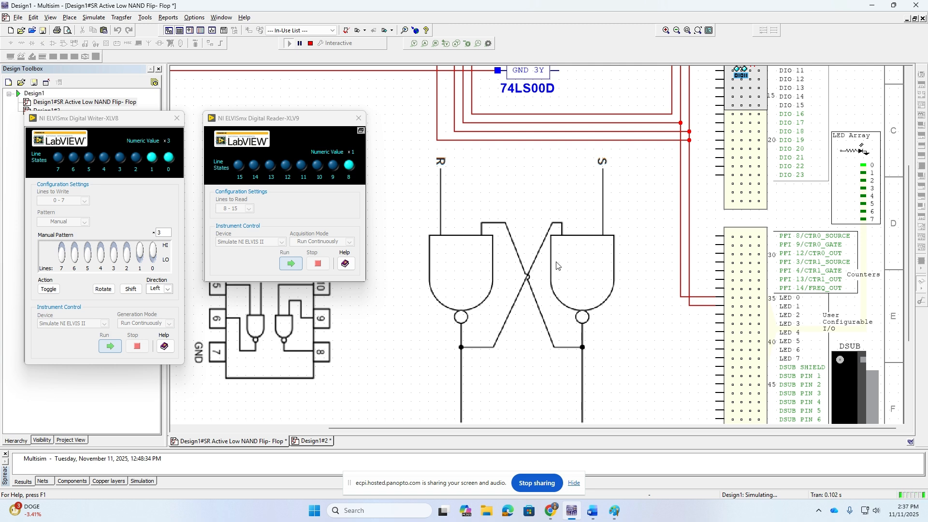
pyautogui.click(576, 483)
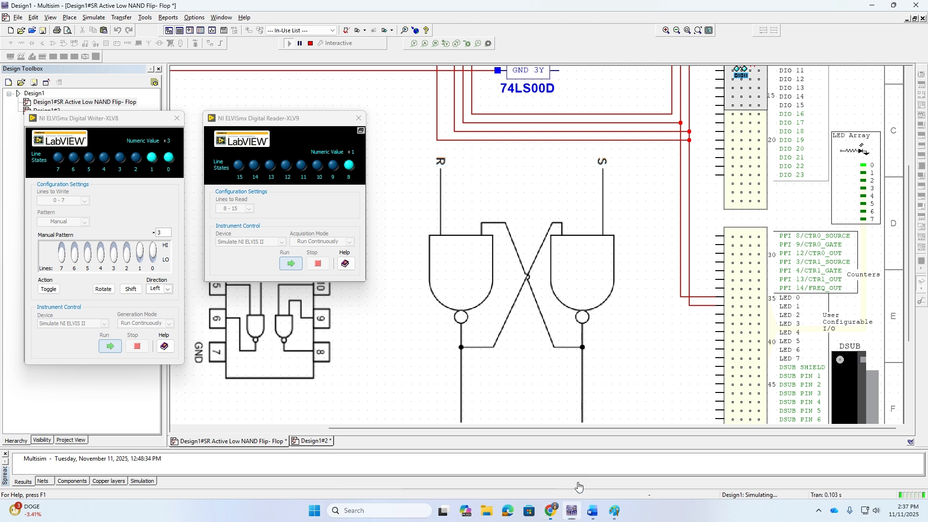